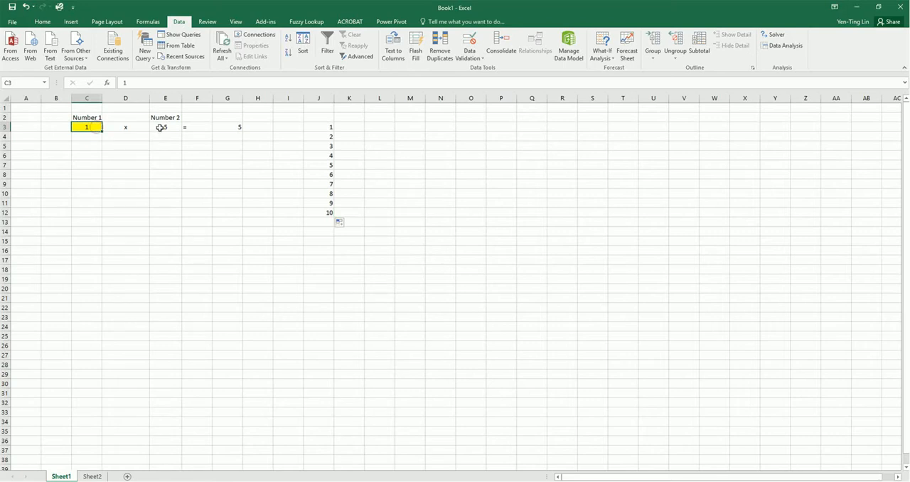
# Step: Examine the multiplication model in row 3 and the trial values in column J with the blank result cells beside them
pyautogui.click(161, 126)
pyautogui.click(227, 127)
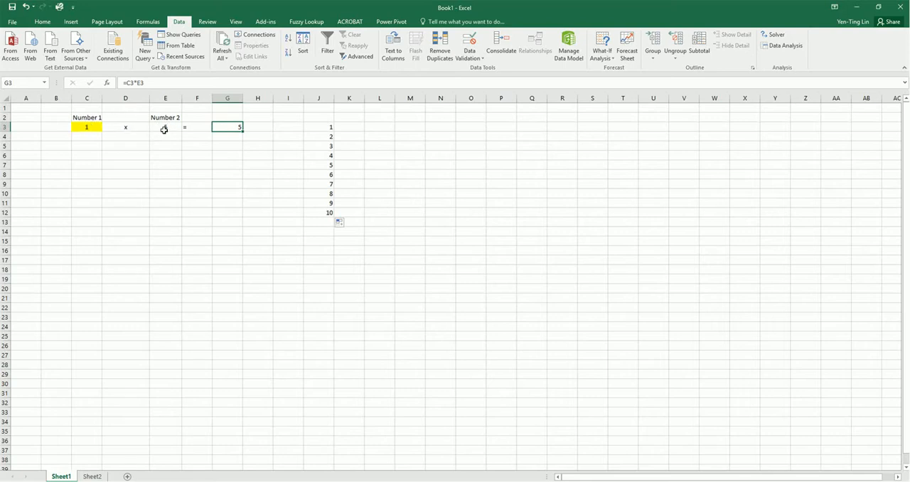
pyautogui.moveTo(318, 127); pyautogui.dragTo(321, 208)
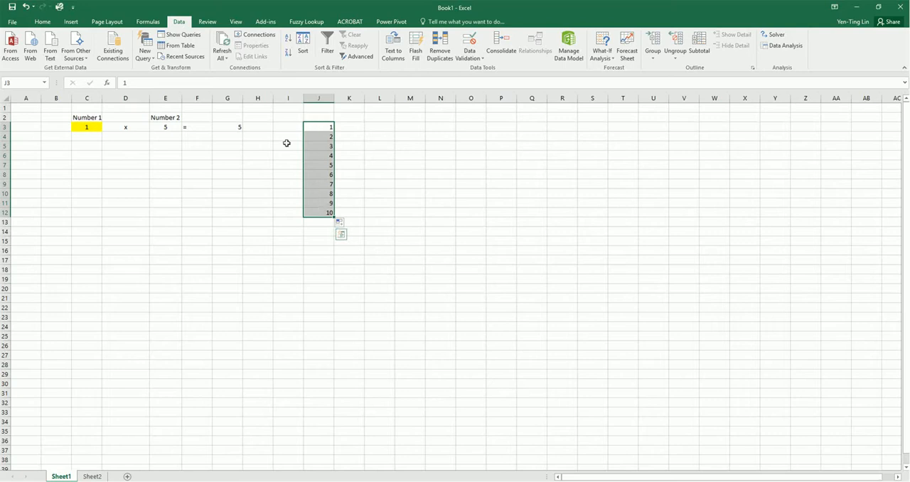
pyautogui.click(356, 125)
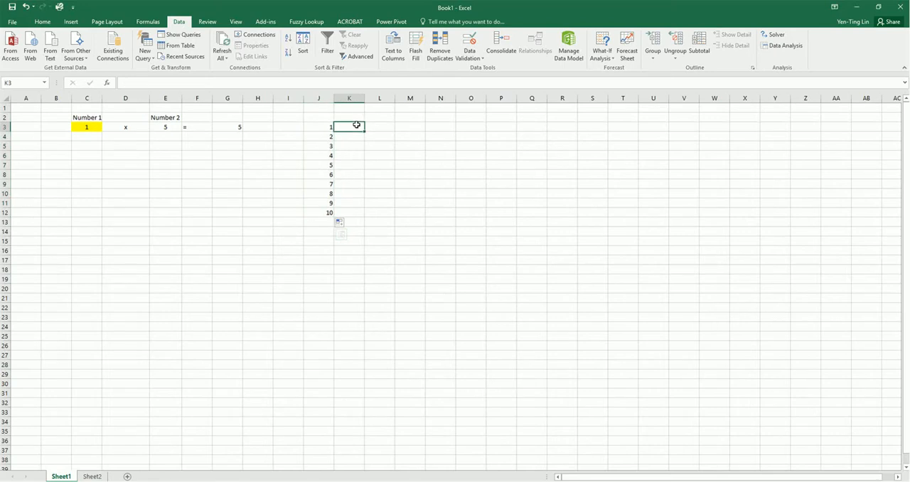
pyautogui.click(357, 138)
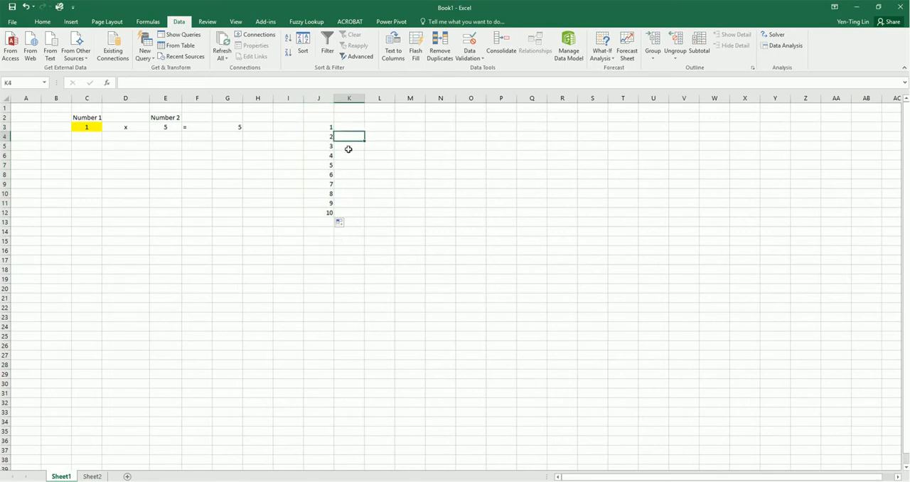
pyautogui.click(355, 147)
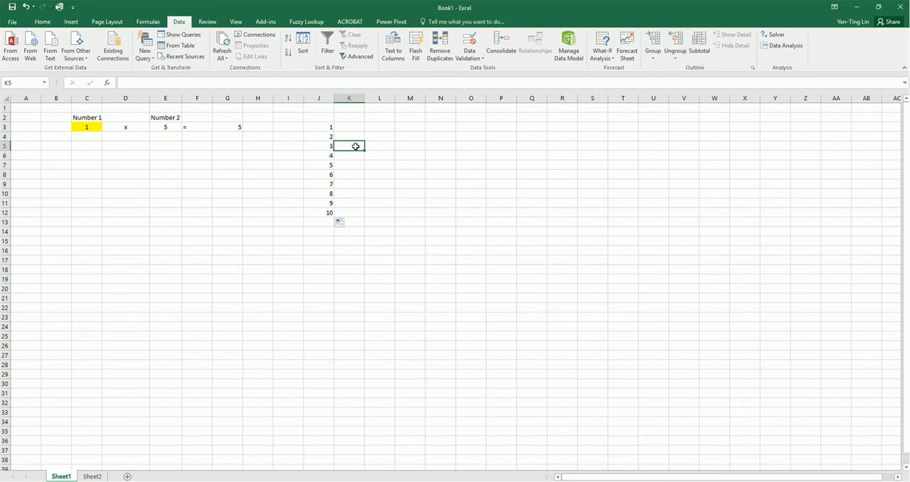
pyautogui.click(356, 212)
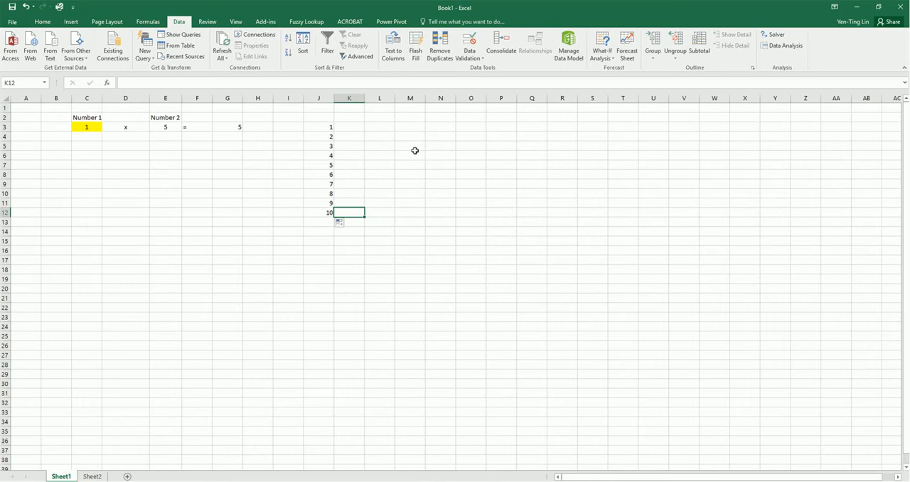
pyautogui.click(398, 166)
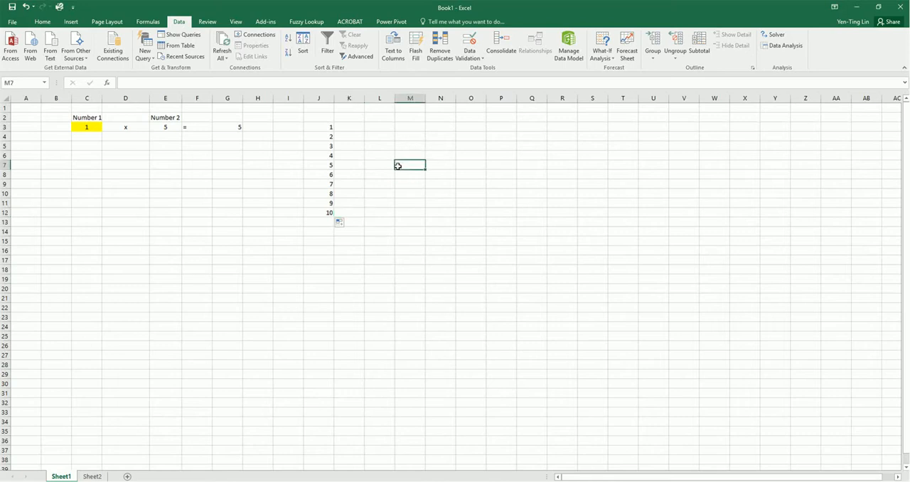
# Step: Link K2, directly above the blank result column, to the product cell with the formula =G3
pyautogui.click(347, 118)
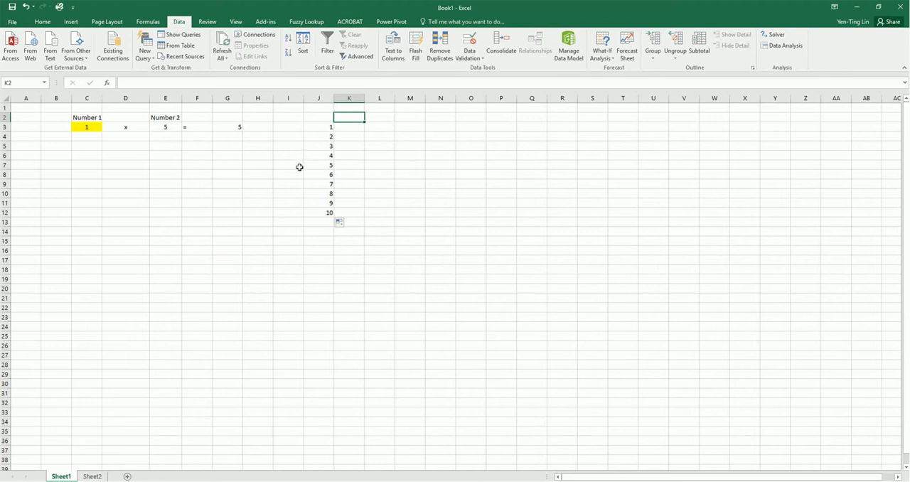
pyautogui.write('=')
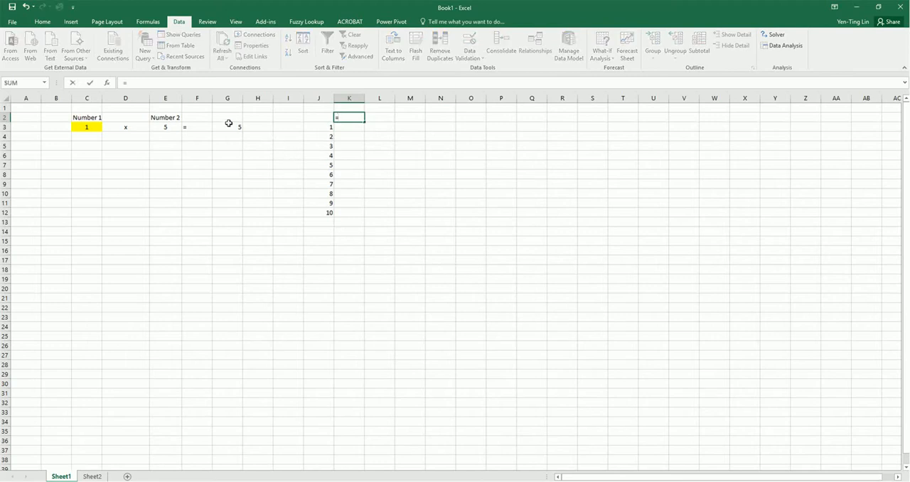
pyautogui.click(231, 125)
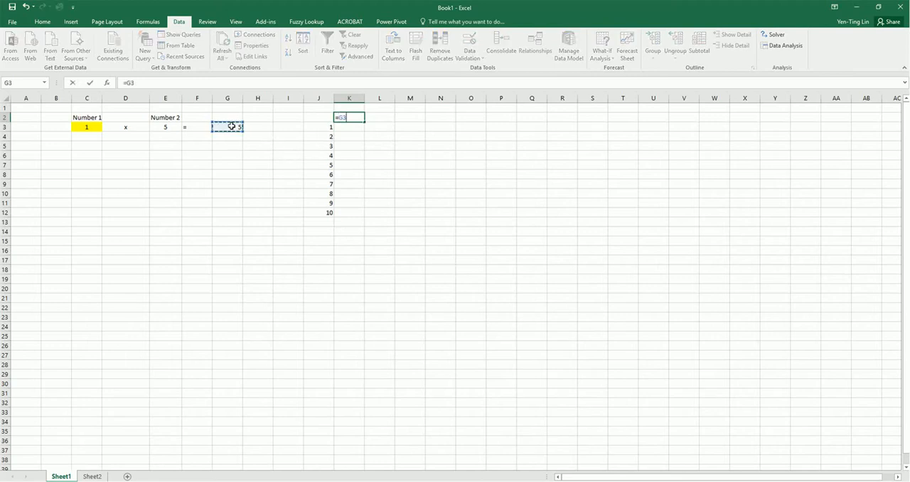
pyautogui.press('Return')
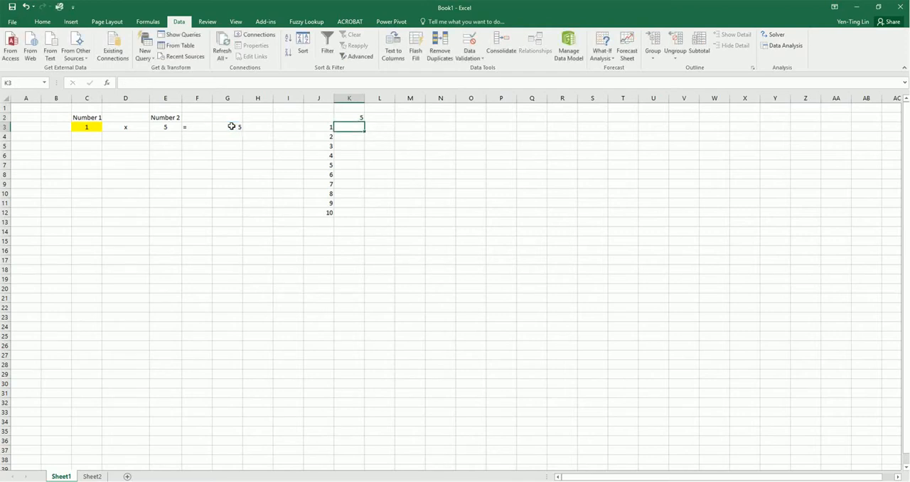
# Step: Review the linked formula in K2, the product formula in G3 and the blank result range K3:K12
pyautogui.click(358, 116)
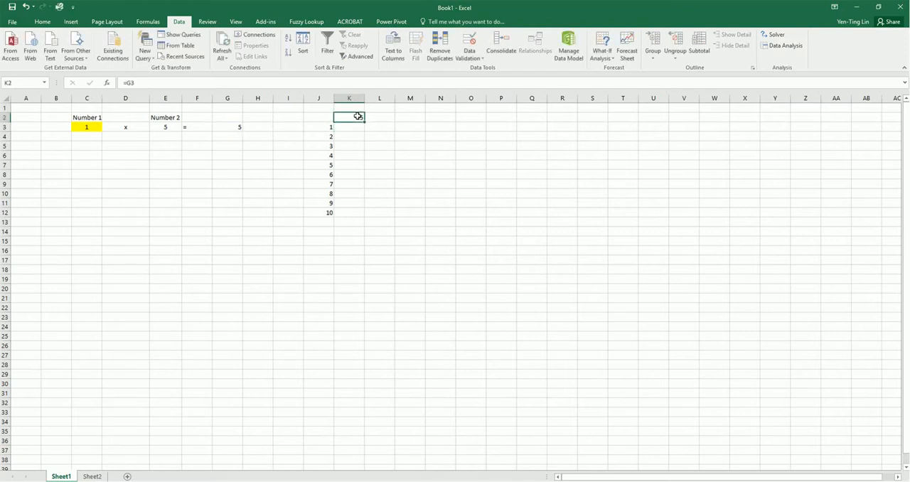
pyautogui.click(359, 127)
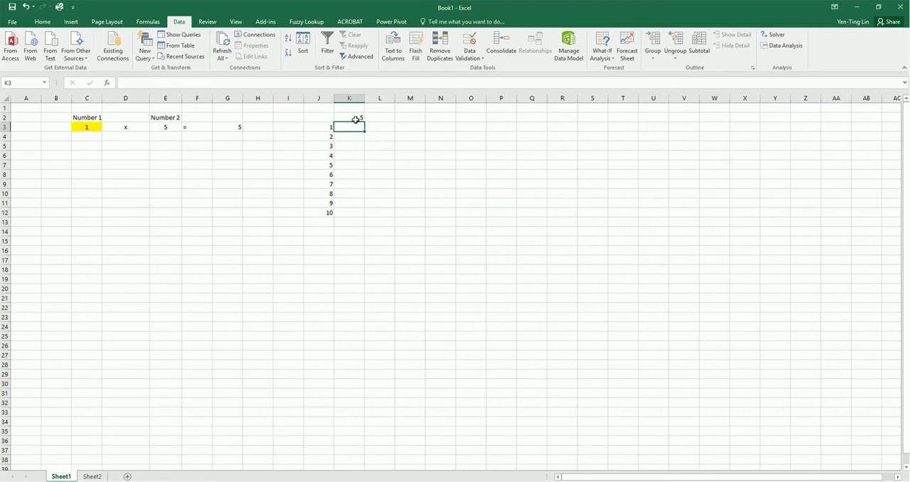
pyautogui.click(235, 127)
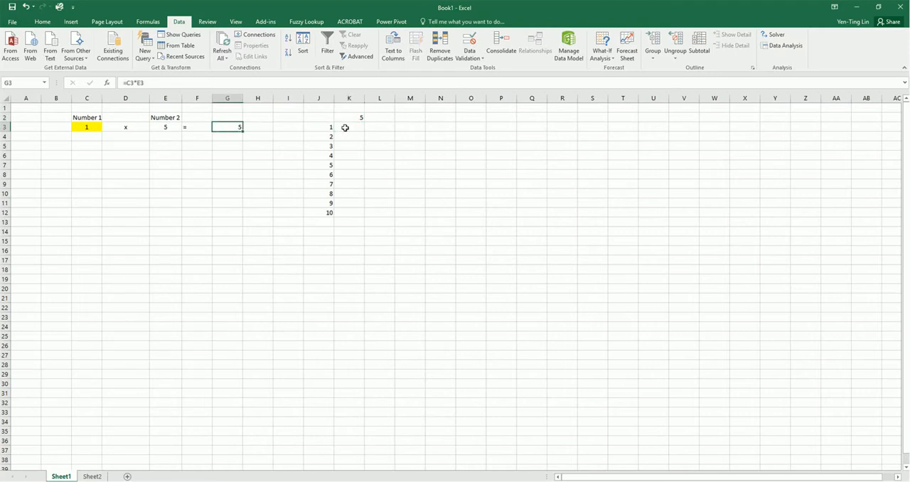
pyautogui.moveTo(344, 127); pyautogui.dragTo(341, 215)
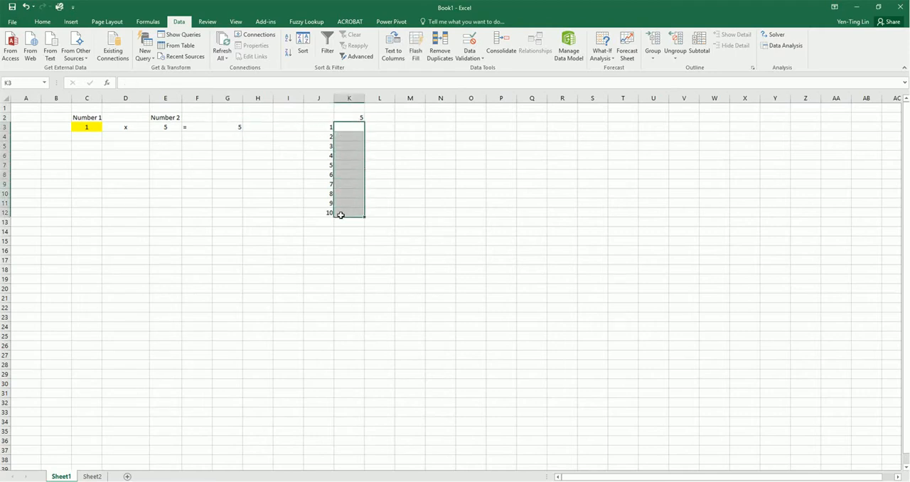
pyautogui.click(353, 119)
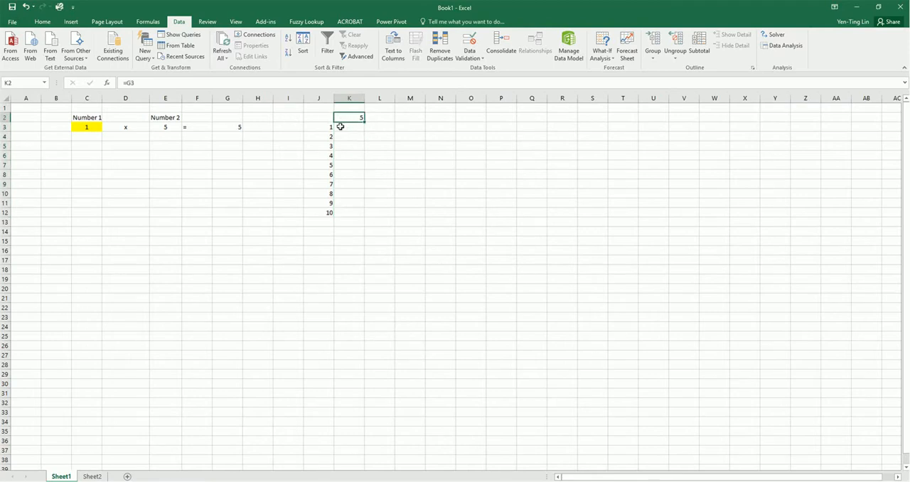
pyautogui.moveTo(349, 127); pyautogui.dragTo(351, 214)
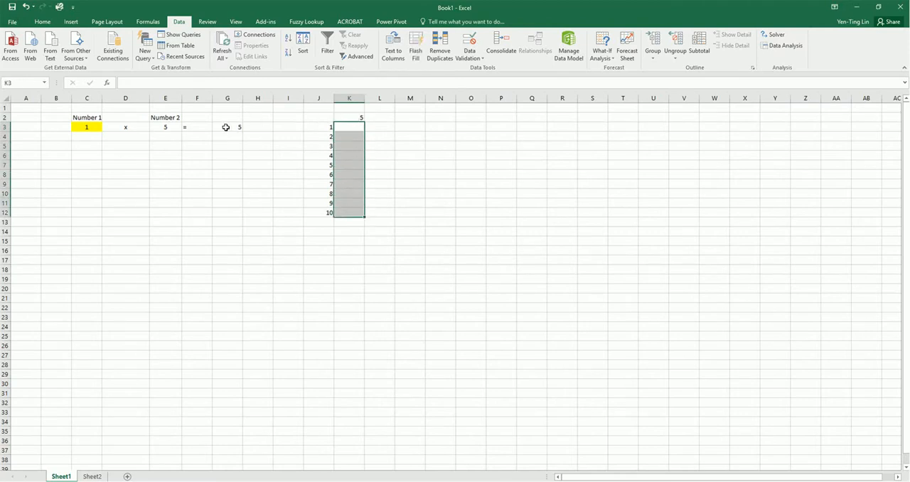
pyautogui.click(393, 140)
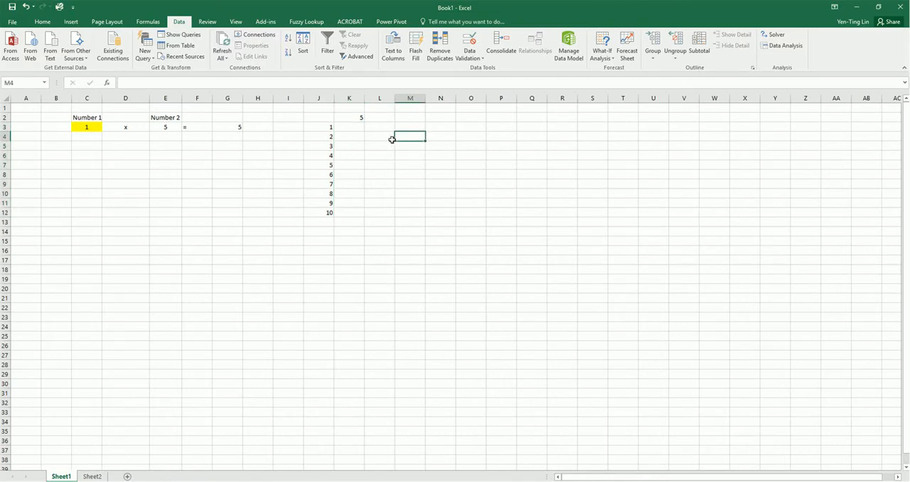
# Step: Create a one-variable what-if data table over J2:K12, using C3 (Number 1) as the column input cell
pyautogui.click(327, 118)
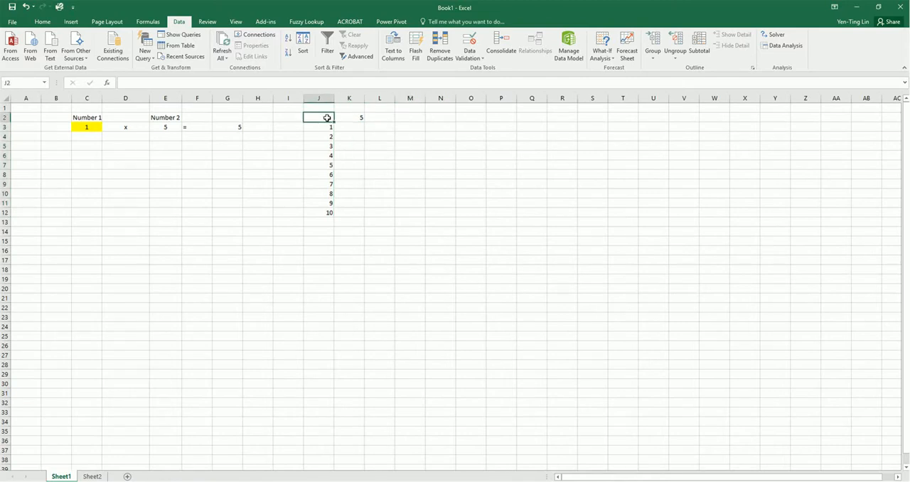
pyautogui.moveTo(327, 118); pyautogui.dragTo(360, 216)
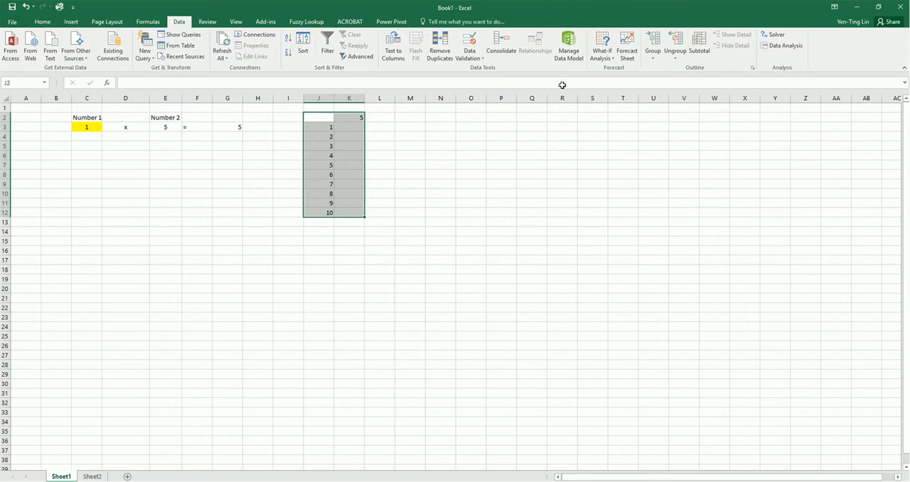
pyautogui.click(605, 51)
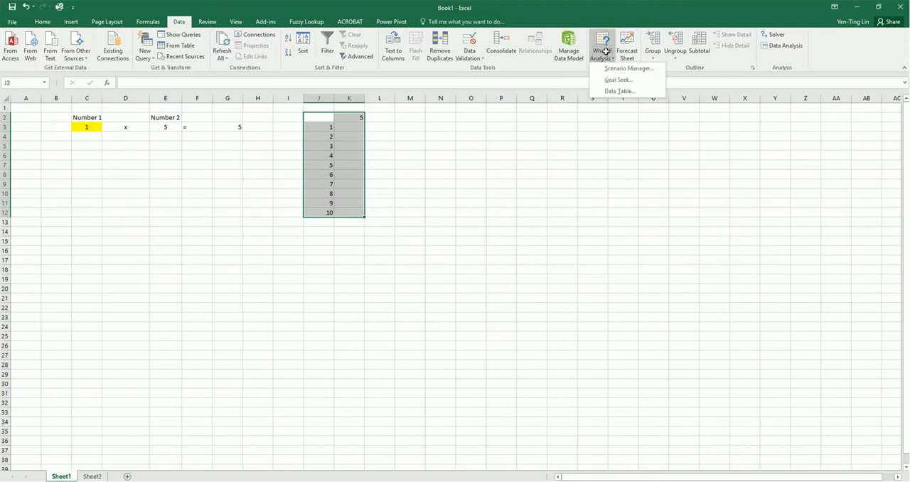
pyautogui.click(612, 92)
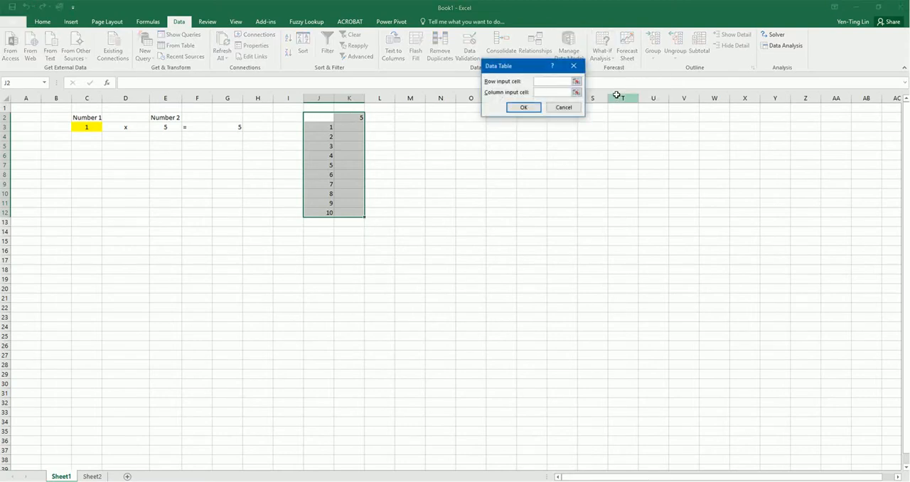
pyautogui.moveTo(510, 64); pyautogui.dragTo(431, 74)
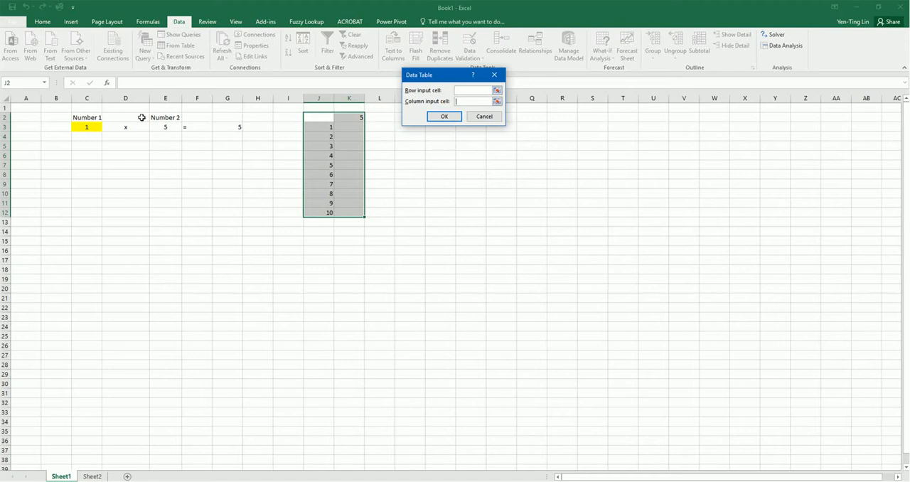
pyautogui.click(98, 127)
pyautogui.click(443, 116)
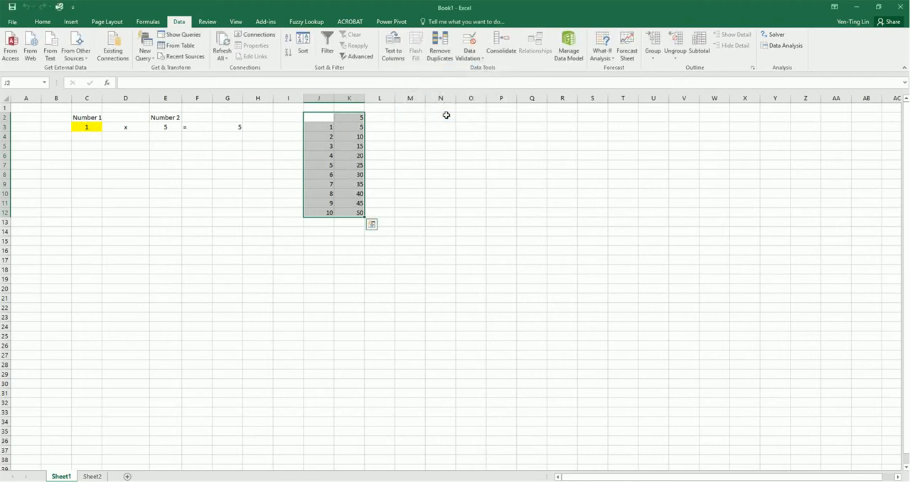
pyautogui.click(422, 153)
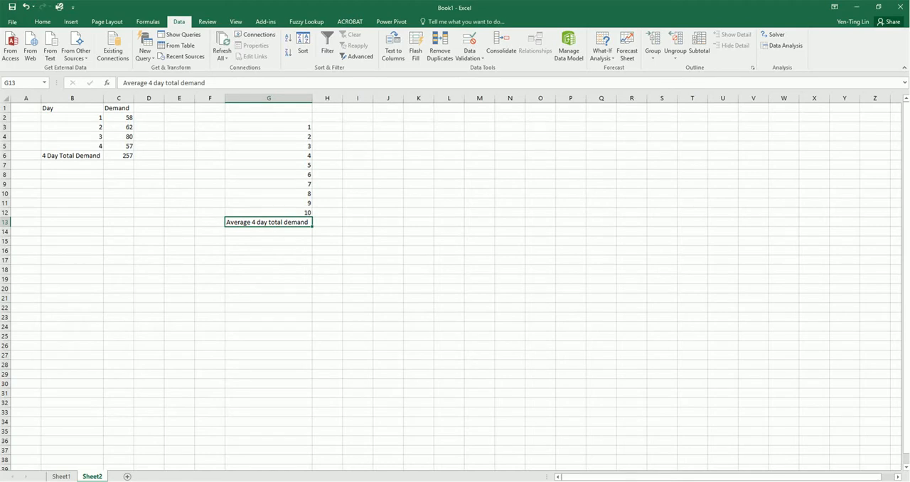
# Step: Examine the day and demand columns on Sheet2, including the formulas behind the daily demand and the 4 Day Total Demand
pyautogui.click(126, 221)
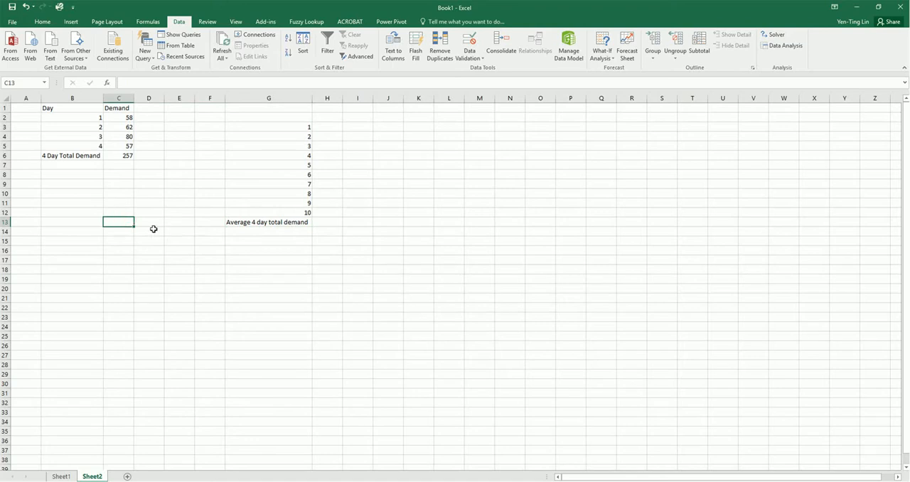
pyautogui.click(85, 117)
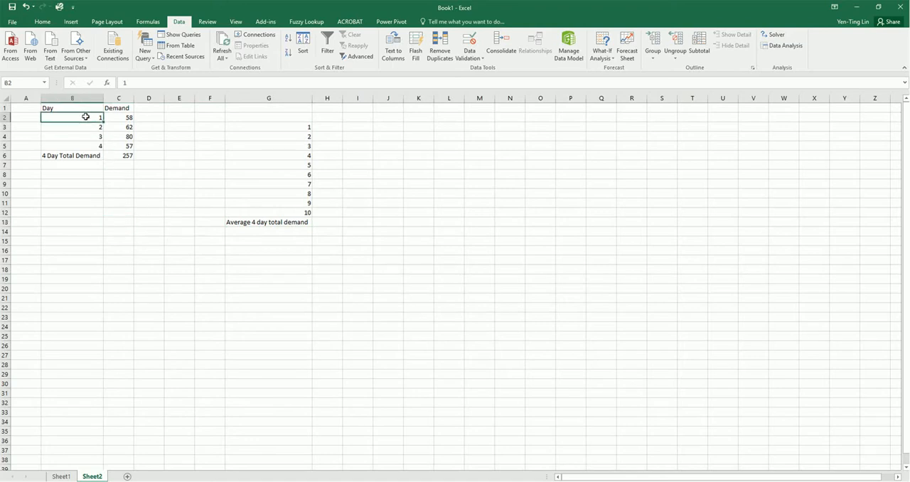
pyautogui.moveTo(86, 117); pyautogui.dragTo(90, 145)
pyautogui.moveTo(126, 118); pyautogui.dragTo(121, 146)
pyautogui.click(121, 117)
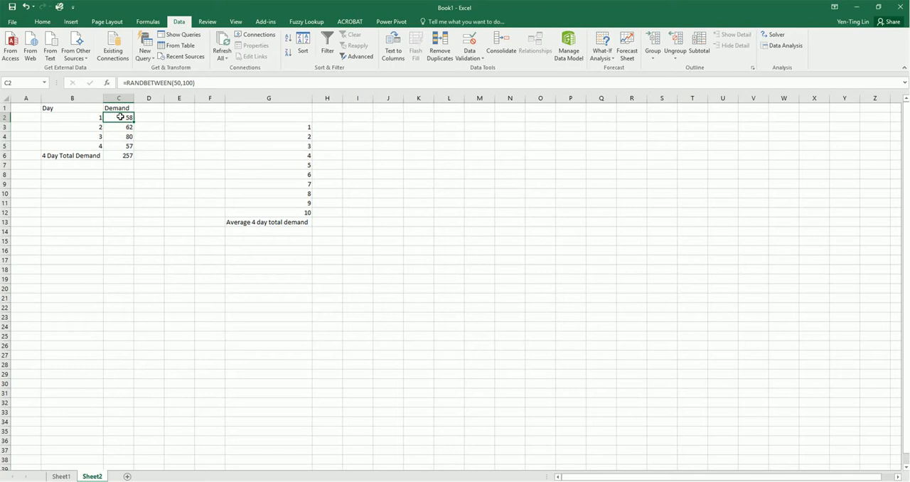
pyautogui.click(120, 156)
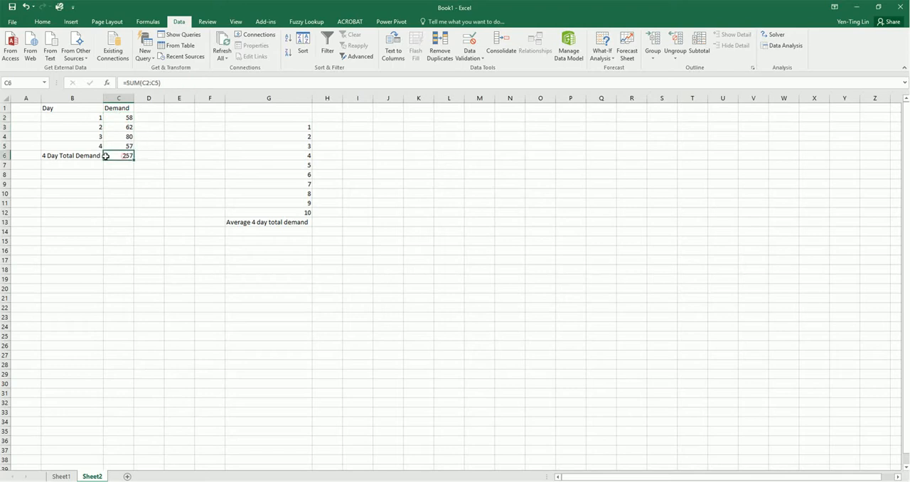
pyautogui.moveTo(119, 146); pyautogui.dragTo(119, 118)
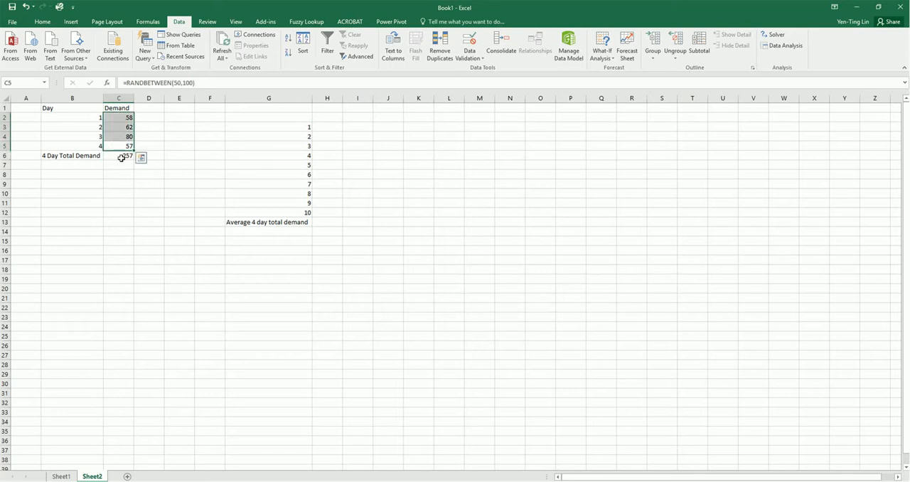
pyautogui.click(121, 157)
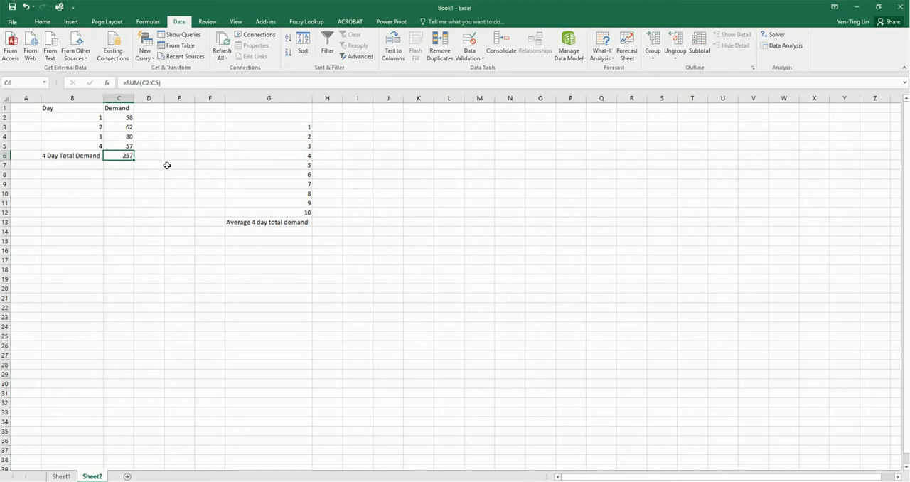
# Step: Look over the trial numbers in G3:G12, the blank result range H3:H12 and the average demand cell H13
pyautogui.moveTo(308, 126); pyautogui.dragTo(308, 214)
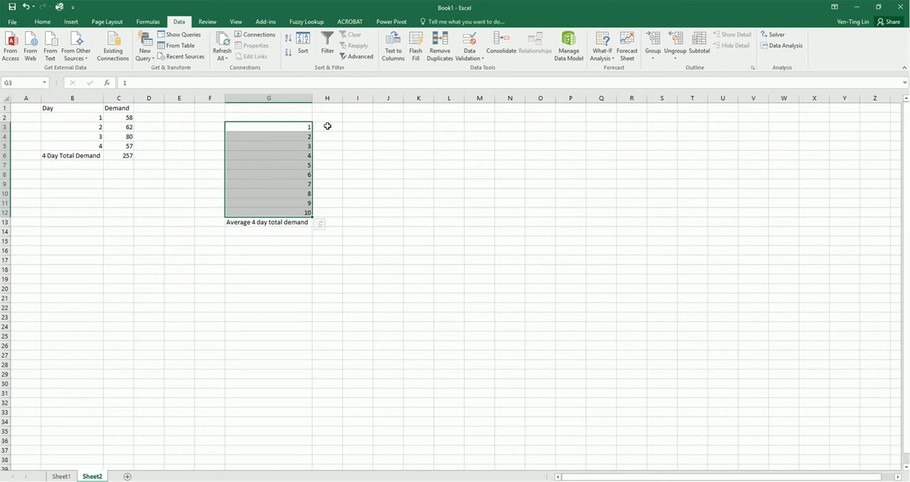
pyautogui.moveTo(327, 126); pyautogui.dragTo(335, 213)
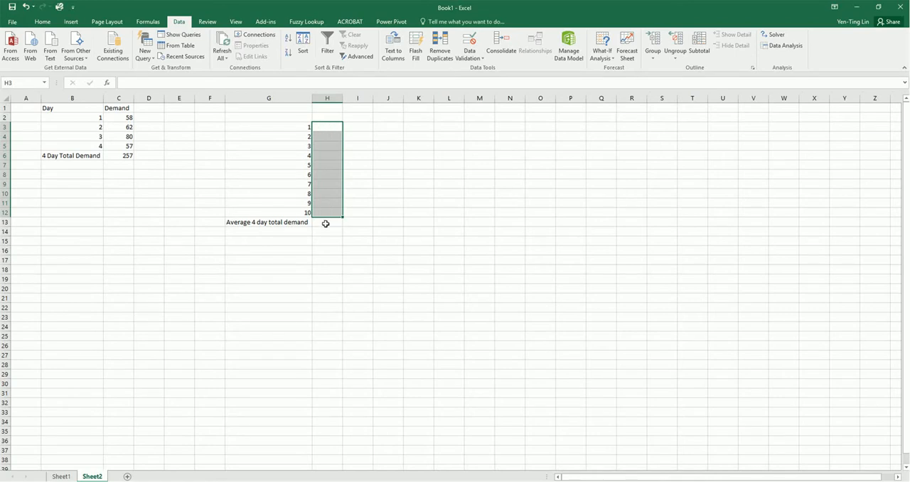
pyautogui.click(325, 223)
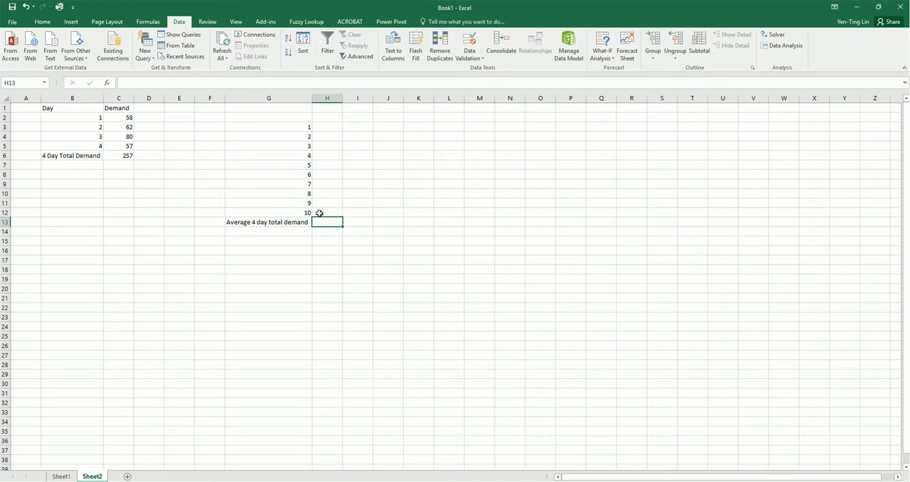
pyautogui.click(324, 129)
pyautogui.moveTo(324, 130); pyautogui.dragTo(319, 211)
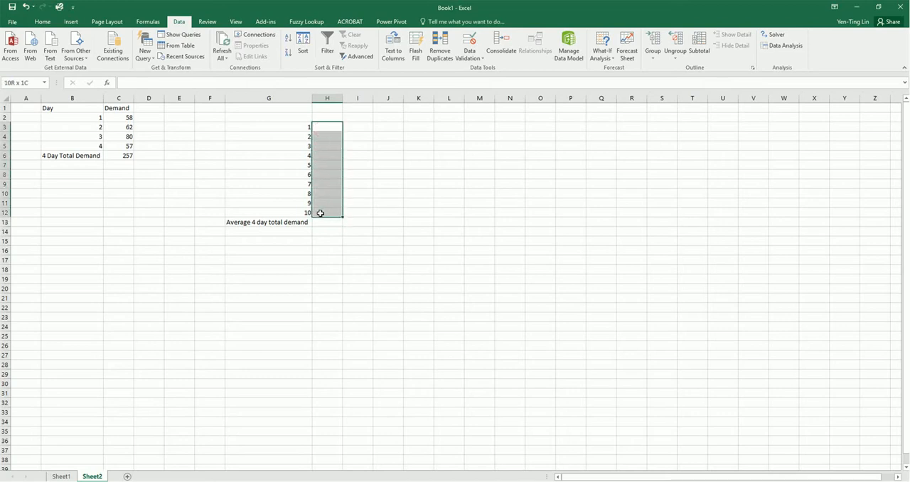
# Step: Recalculate the sheet twice to check how the 4 Day Total Demand in C6 responds, and review the blank result range H3:H12
pyautogui.click(120, 155)
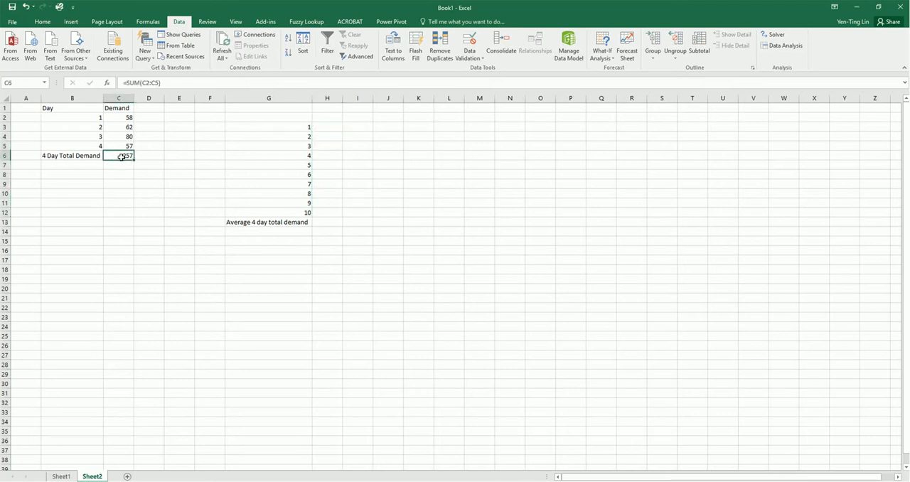
pyautogui.press('F9')
pyautogui.press('F9')
pyautogui.moveTo(335, 128); pyautogui.dragTo(332, 212)
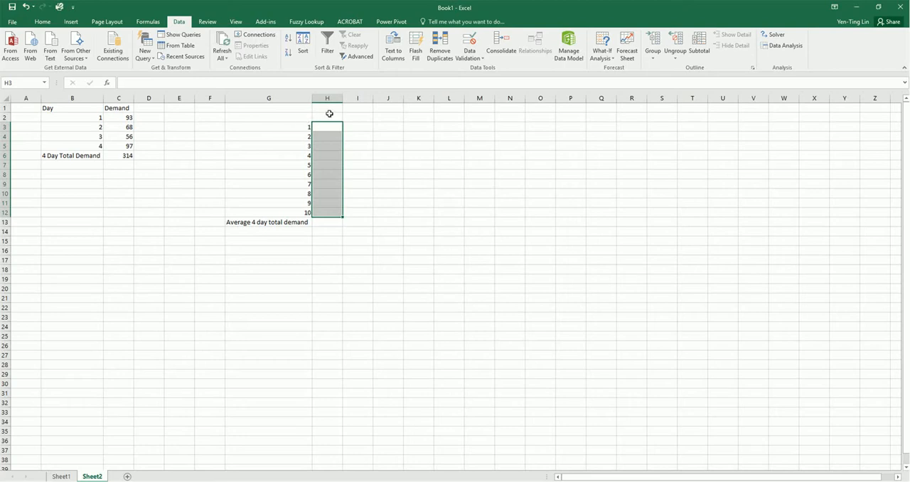
# Step: Link cell H2 above the blank result range to the 4 Day Total Demand with the formula =C6
pyautogui.click(329, 115)
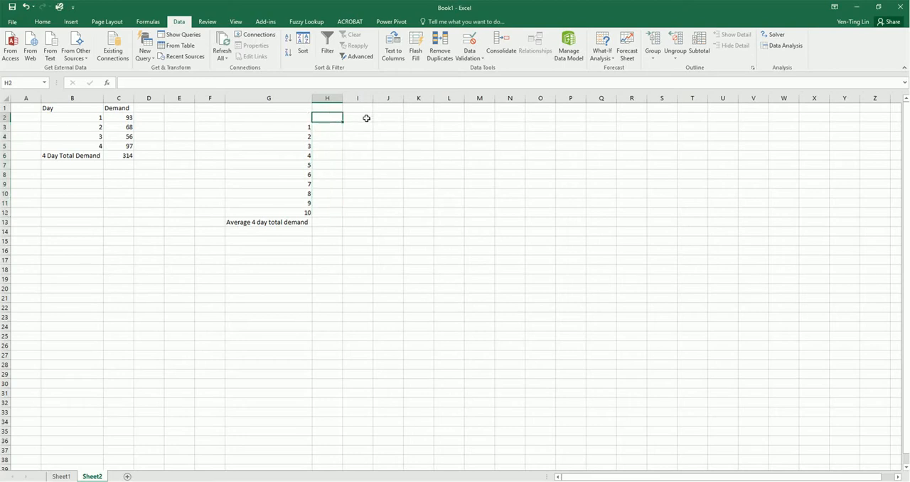
pyautogui.write('=')
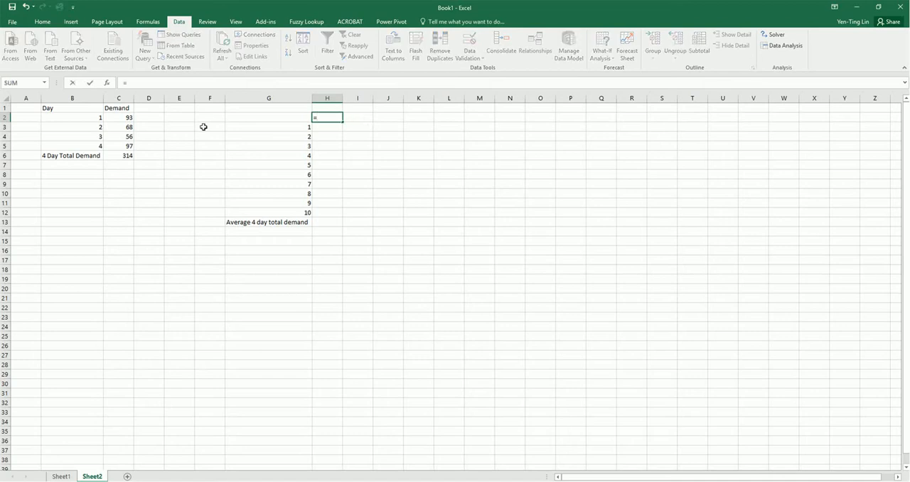
pyautogui.click(118, 157)
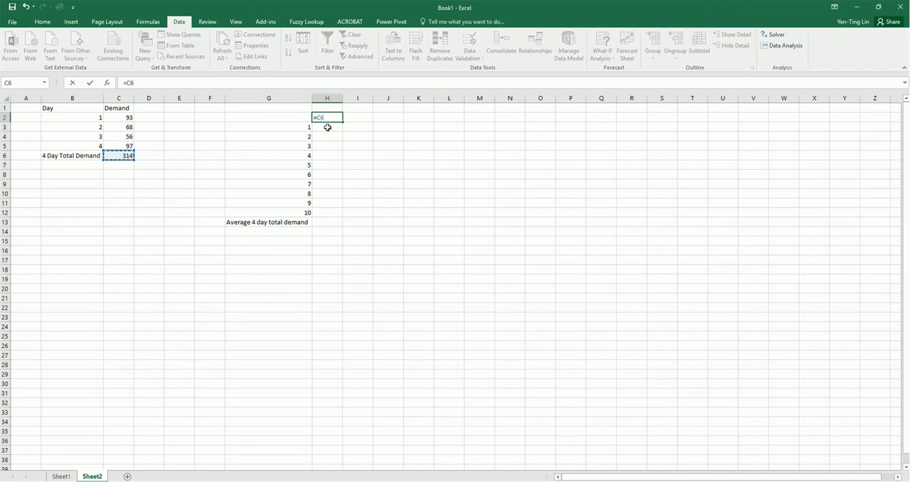
pyautogui.press('Return')
# Step: Create a one-variable what-if data table over G2:H12, using the empty cell E7 as the column input cell
pyautogui.moveTo(298, 116); pyautogui.dragTo(329, 216)
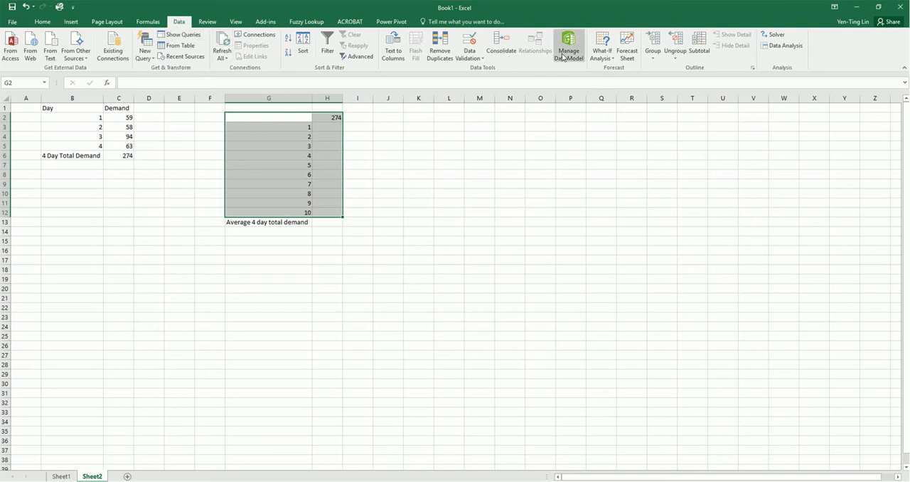
pyautogui.click(603, 49)
pyautogui.click(618, 91)
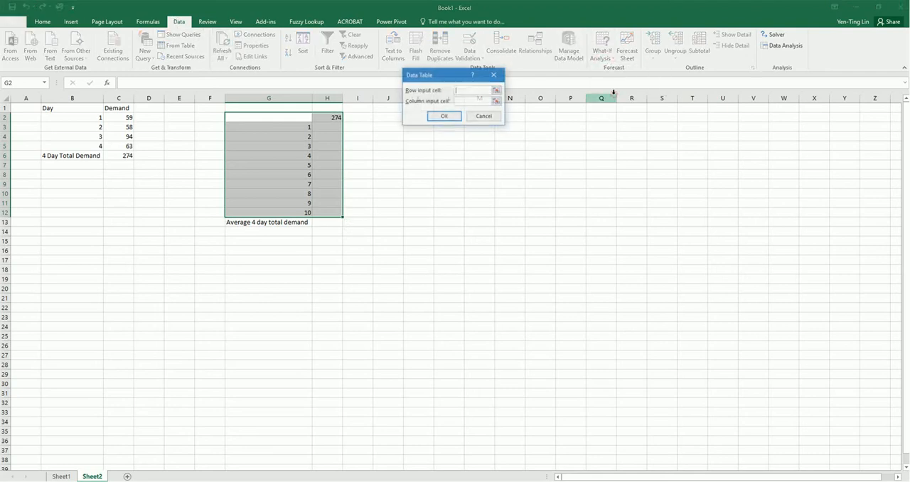
pyautogui.click(477, 101)
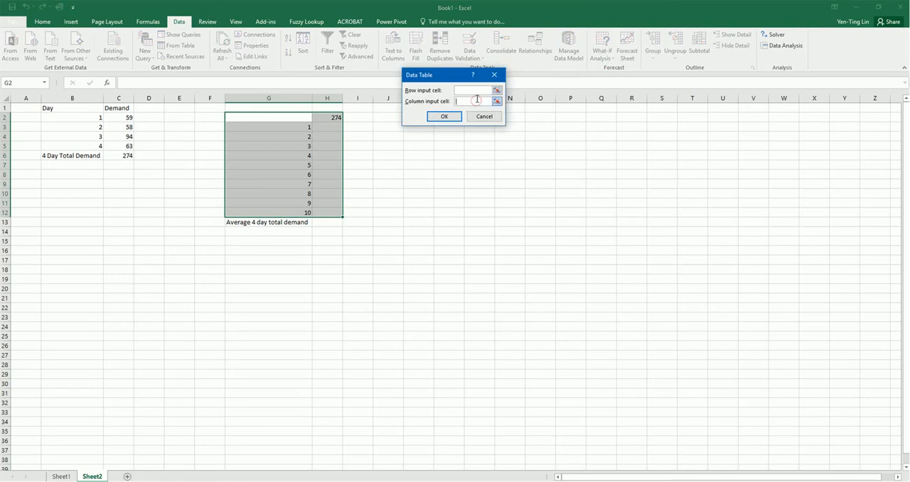
pyautogui.click(180, 164)
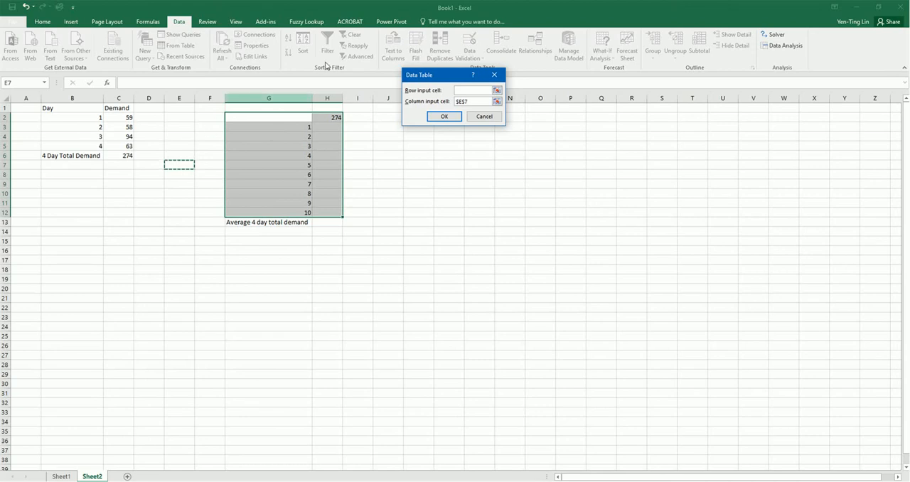
pyautogui.click(445, 117)
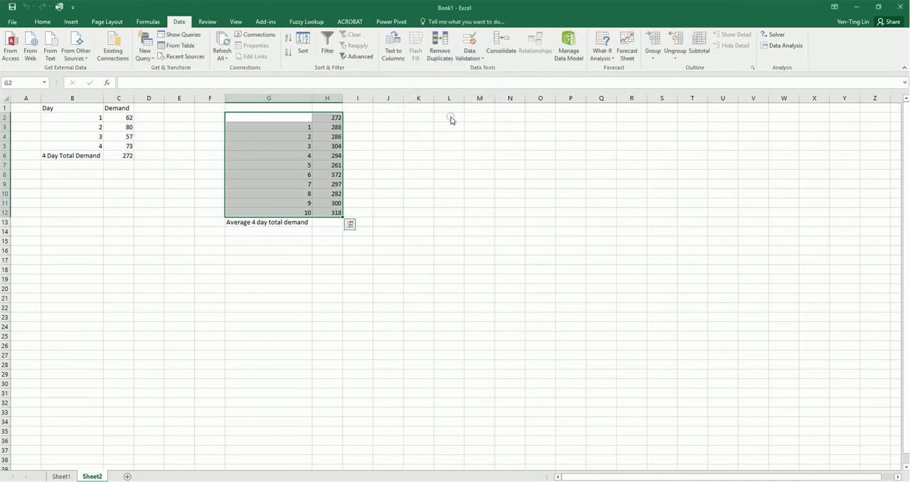
# Step: Calculate the average 4 day total demand in H13 with =AVERAGE(H3:H12) and check the entered formula
pyautogui.click(329, 225)
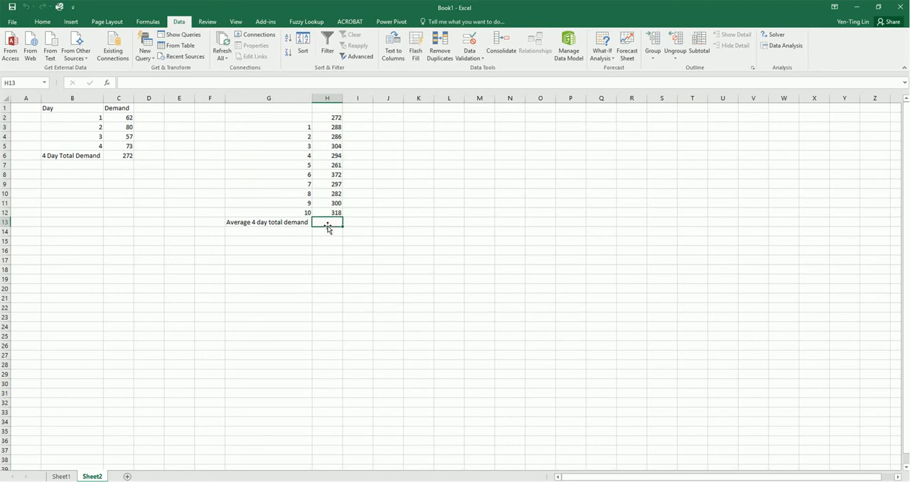
pyautogui.write('=average(')
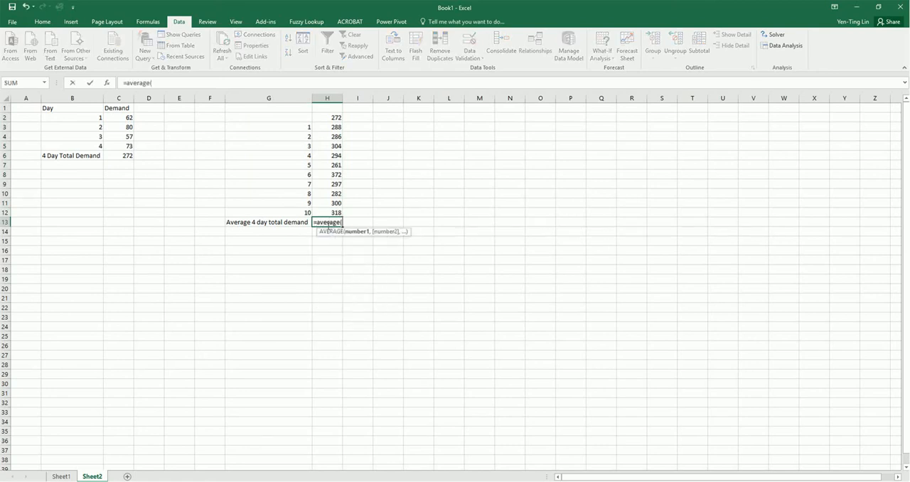
pyautogui.press('Up')
pyautogui.hotkey('shift', 'Up')
pyautogui.hotkey('shift', 'Up')
pyautogui.hotkey('shift', 'Up')
pyautogui.hotkey('shift', 'Up')
pyautogui.hotkey('shift', 'Up')
pyautogui.hotkey('shift', 'Up')
pyautogui.hotkey('shift', 'Up')
pyautogui.hotkey('shift', 'Up')
pyautogui.hotkey('shift', 'Up')
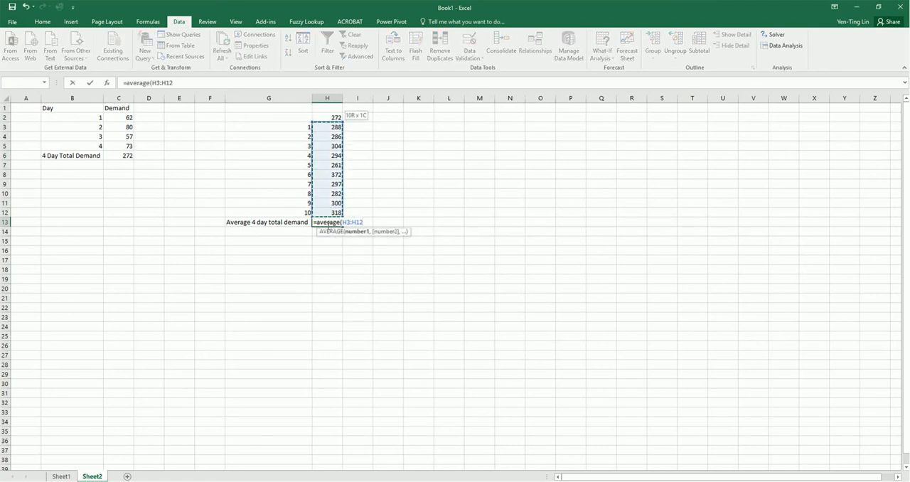
pyautogui.press('Return')
pyautogui.click(327, 222)
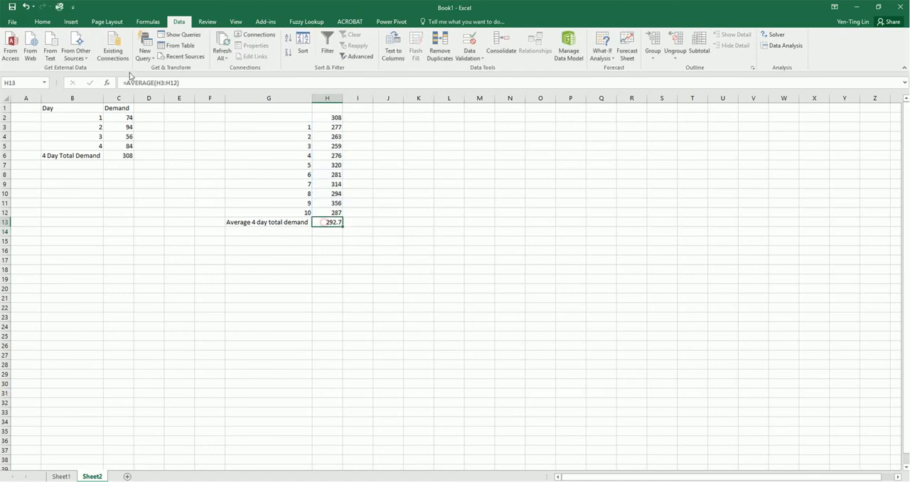